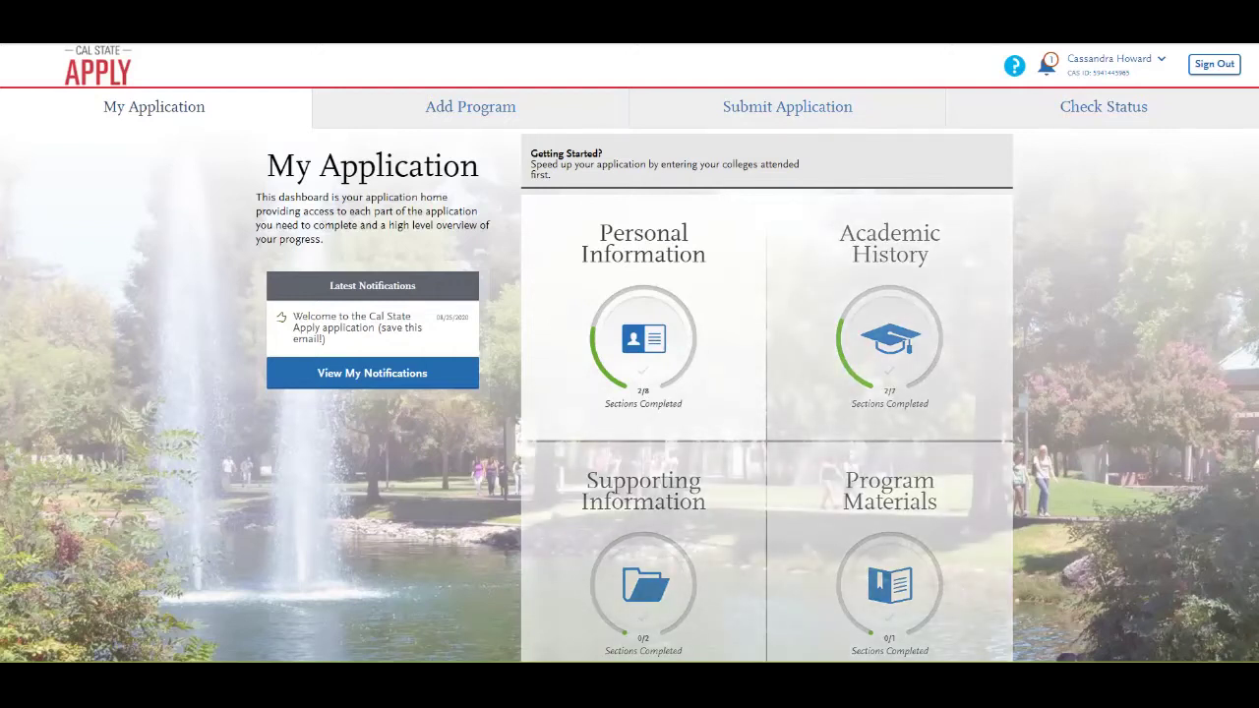
Open the Citizenship/Residency Information section under Personal Information and set the U.S. citizenship value to U.S. Citizen
left_click(643, 334)
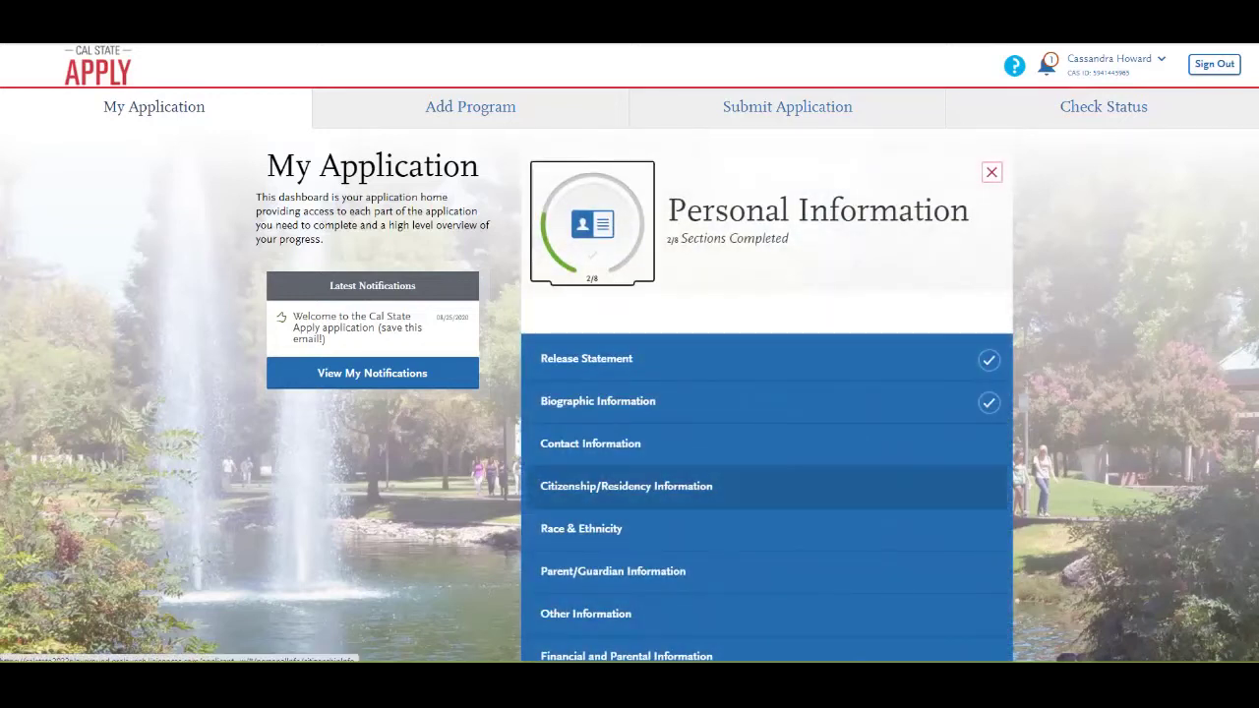
left_click(625, 486)
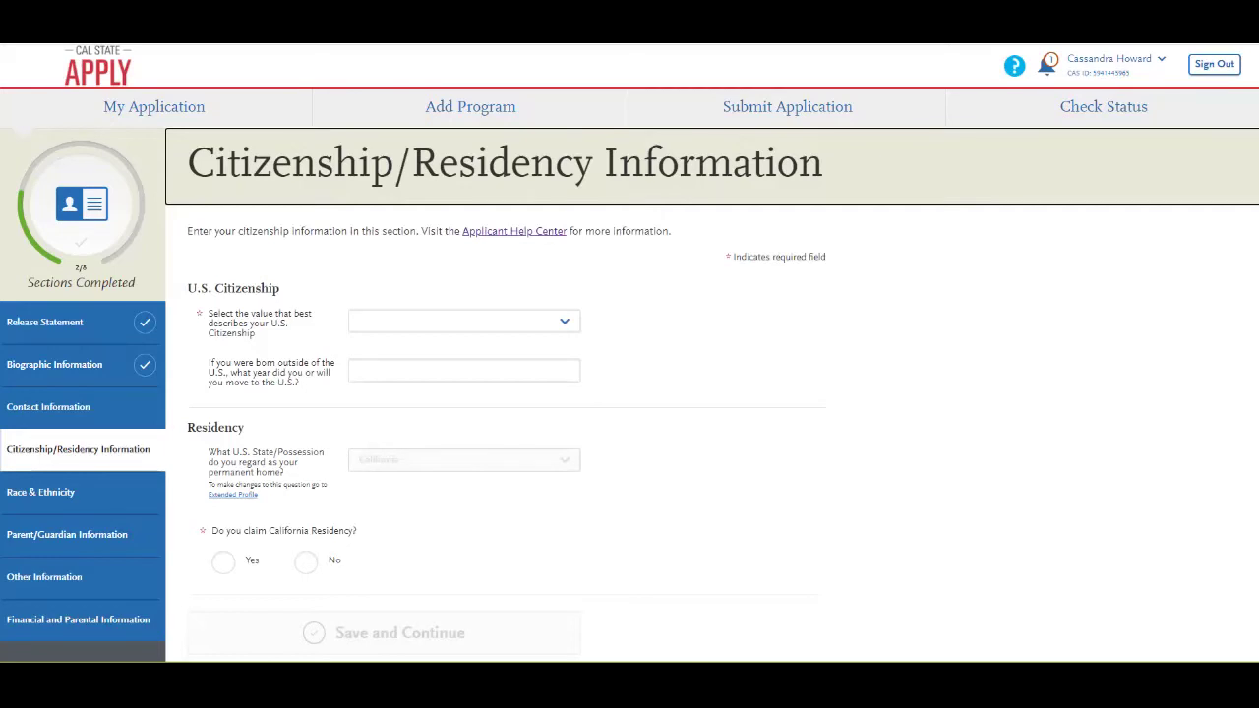
left_click(464, 321)
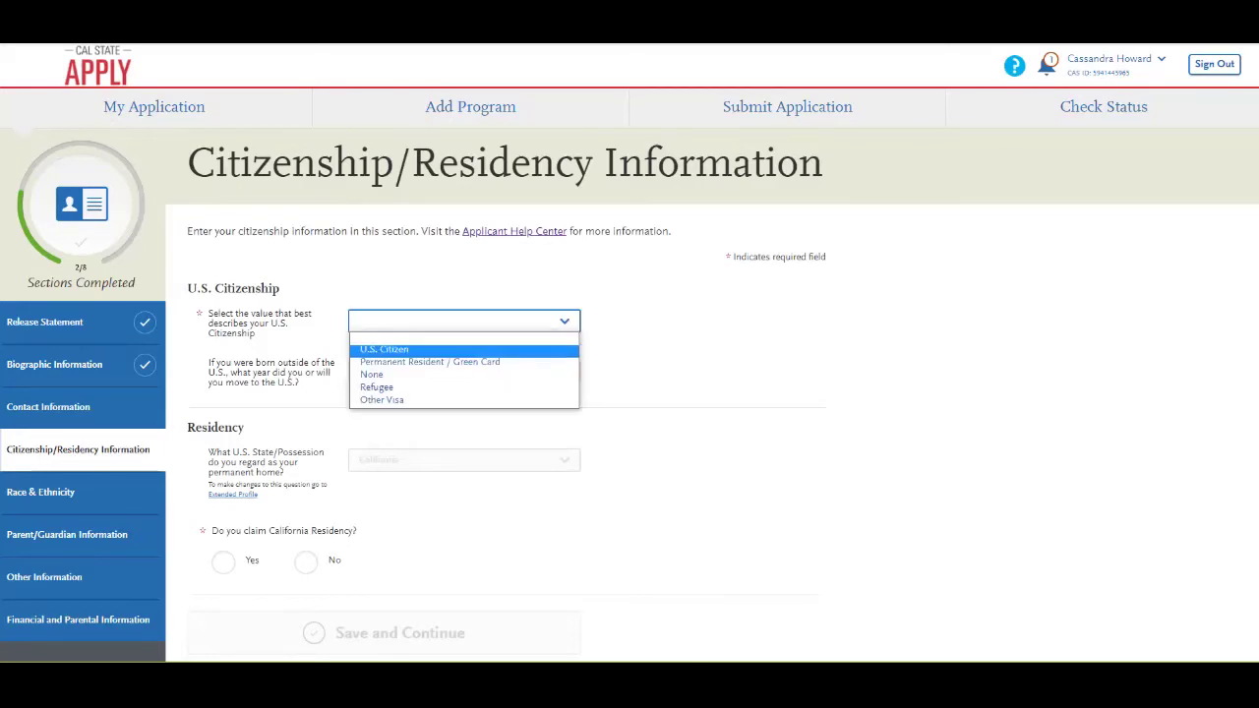
key("Return")
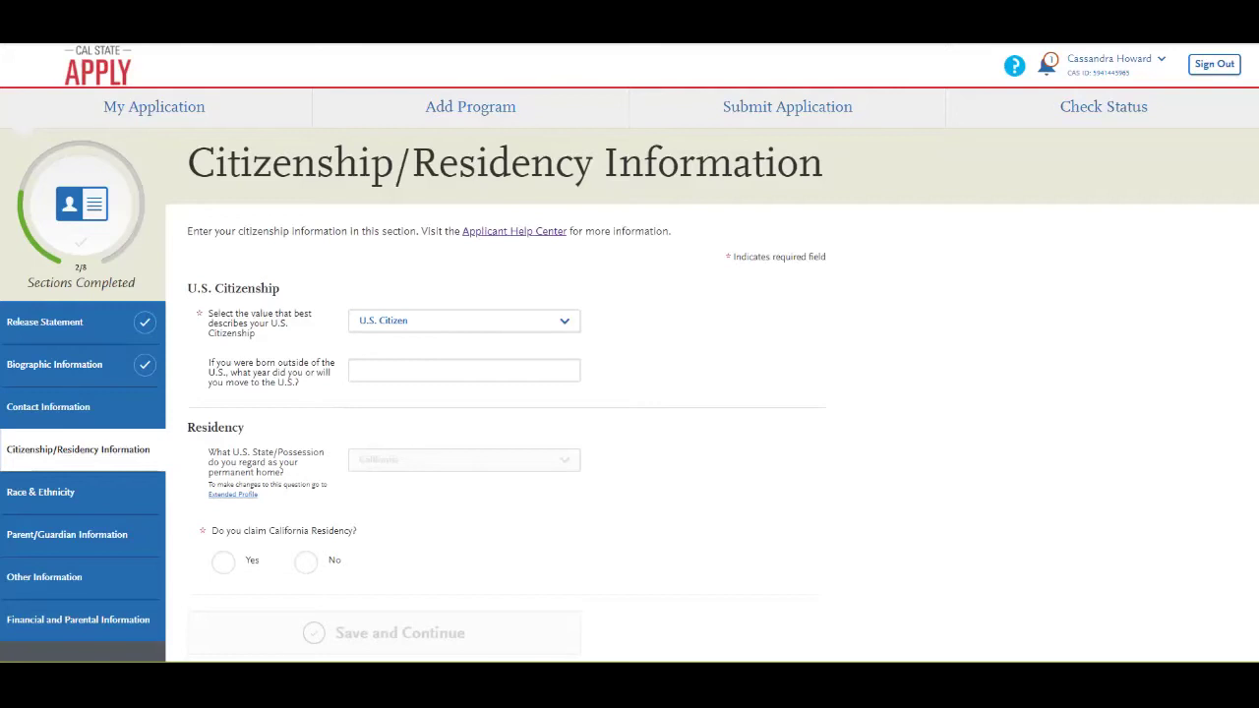
Change the U.S. citizenship value to Permanent Resident / Green Card and check the Country of Citizenship field
key("space")
key("Down")
key("Return")
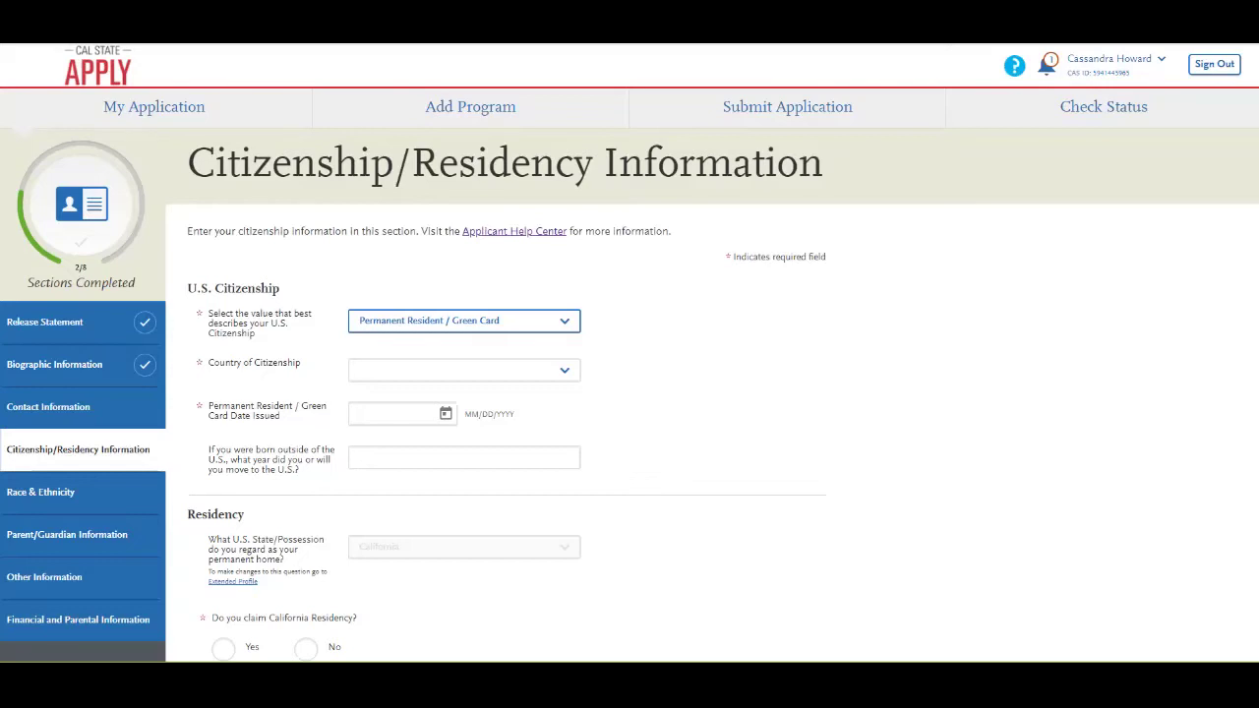
left_click(463, 370)
left_click(464, 370)
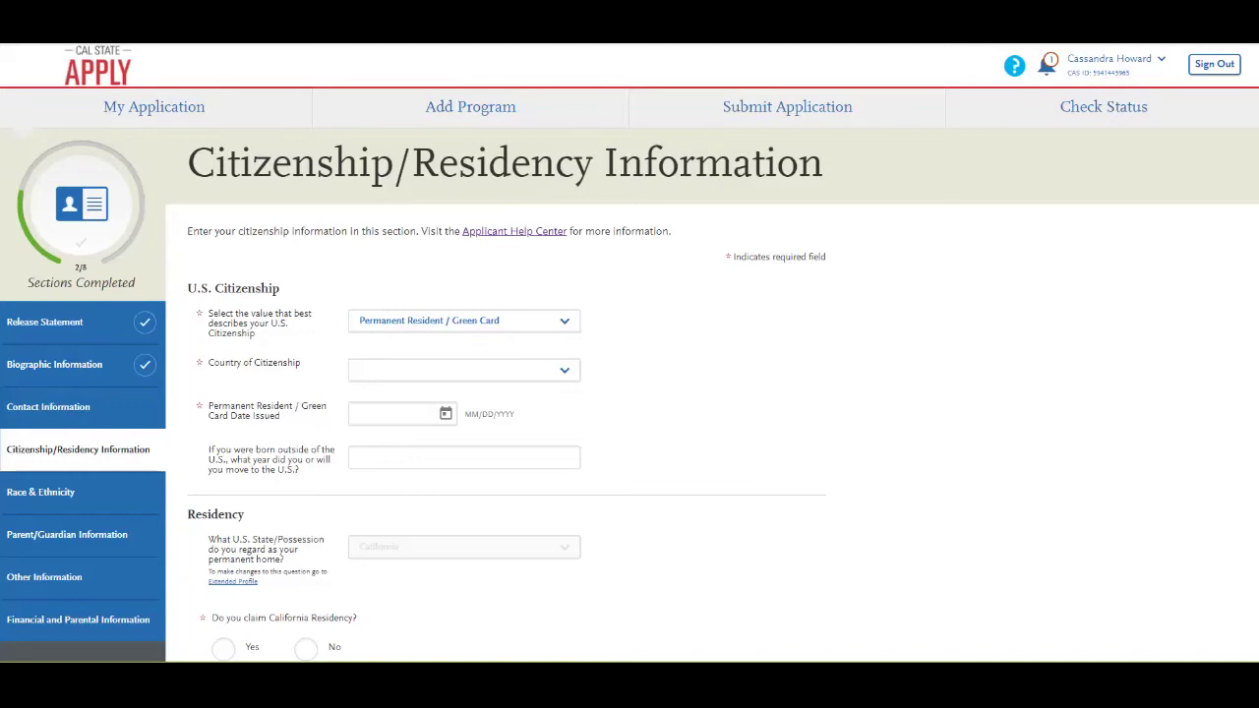
Switch the U.S. citizenship value through None and Refugee to Other Visa
left_click(463, 321)
left_click(393, 374)
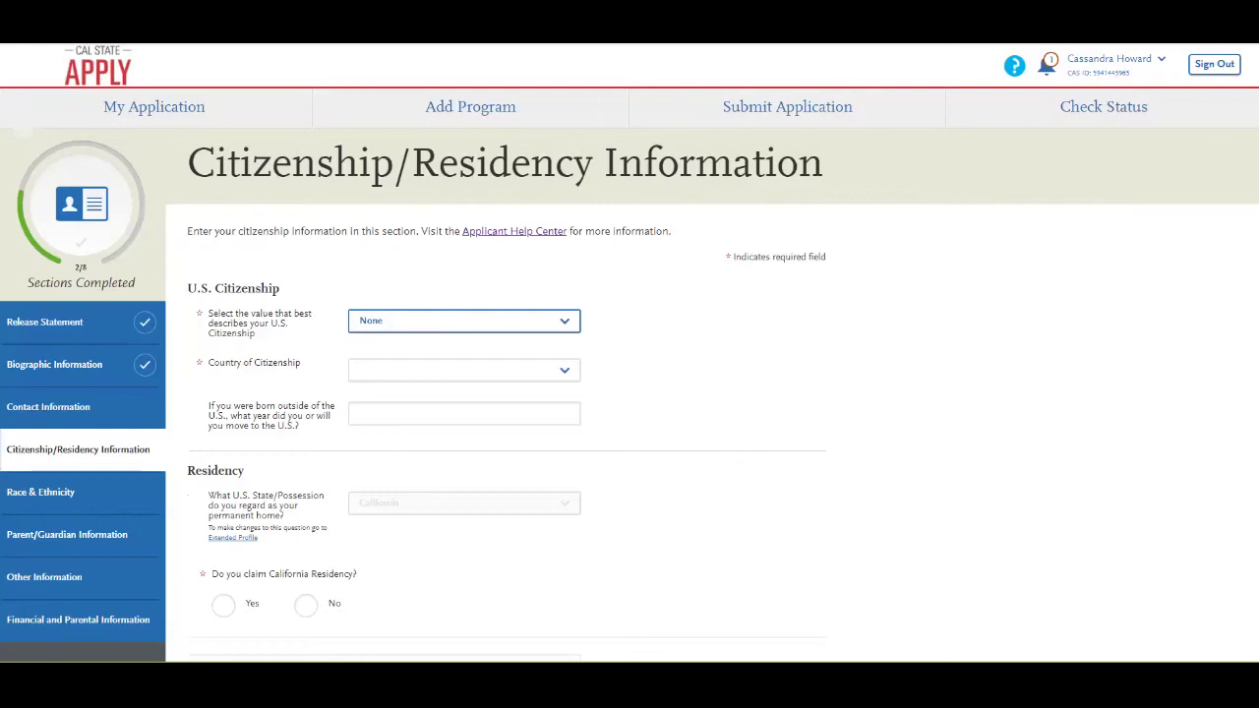
key("alt+Down")
key("Down")
key("Return")
key("alt+Down")
key("Down")
key("Return")
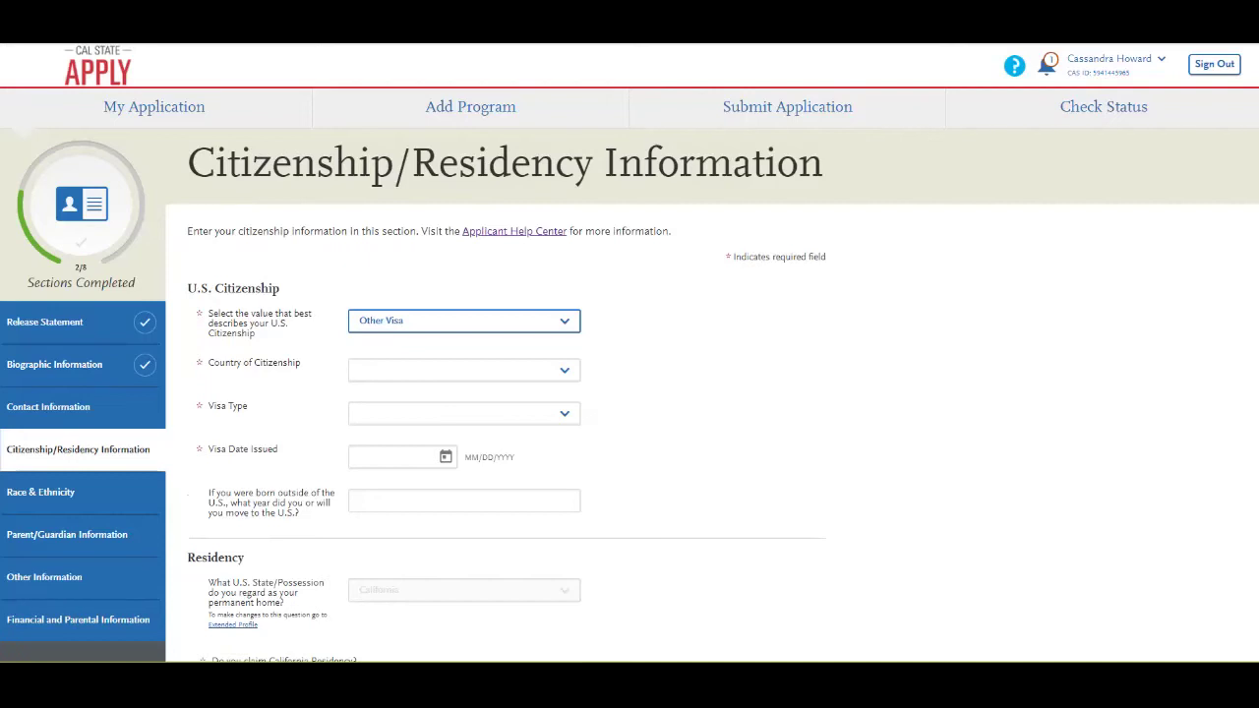
Set the country of citizenship to Albania
key("Tab")
key("alt+Down")
key("Down")
key("Down")
key("Return")
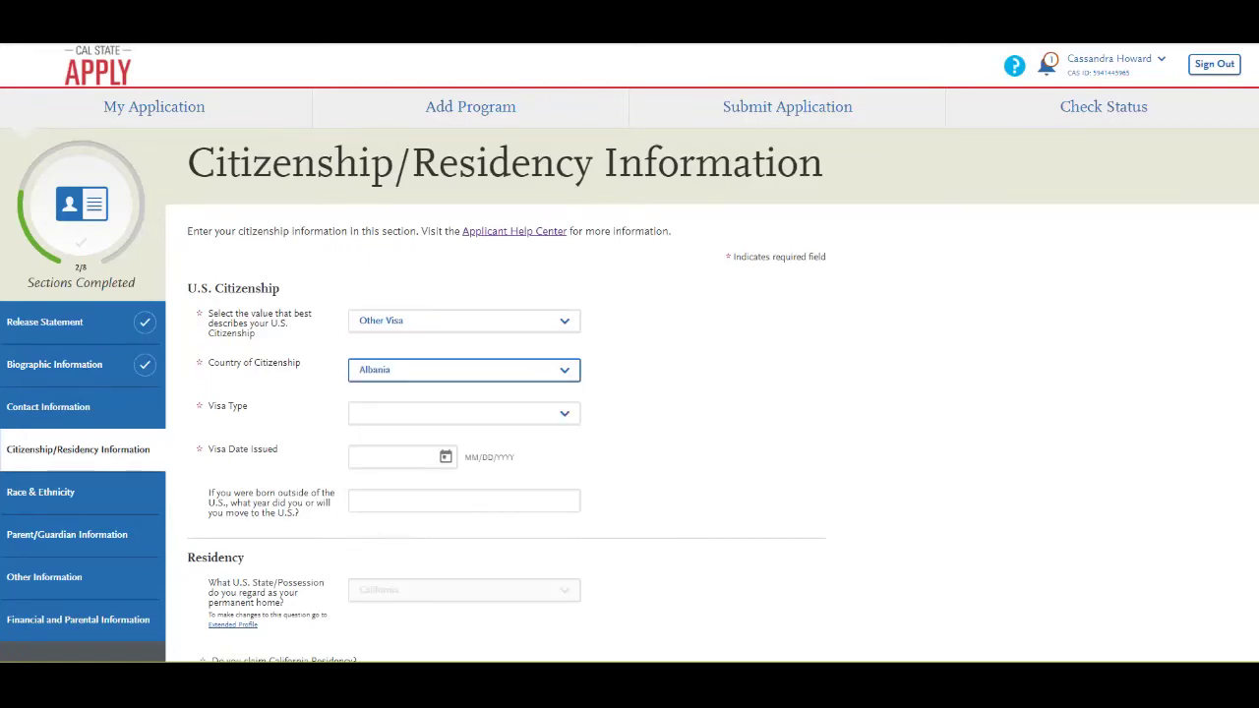
Look through the available visa types without choosing one
key("Tab")
key("alt+Down")
scroll(469, 275, "down", 10)
scroll(469, 275, "up", 8)
scroll(469, 275, "up", 3)
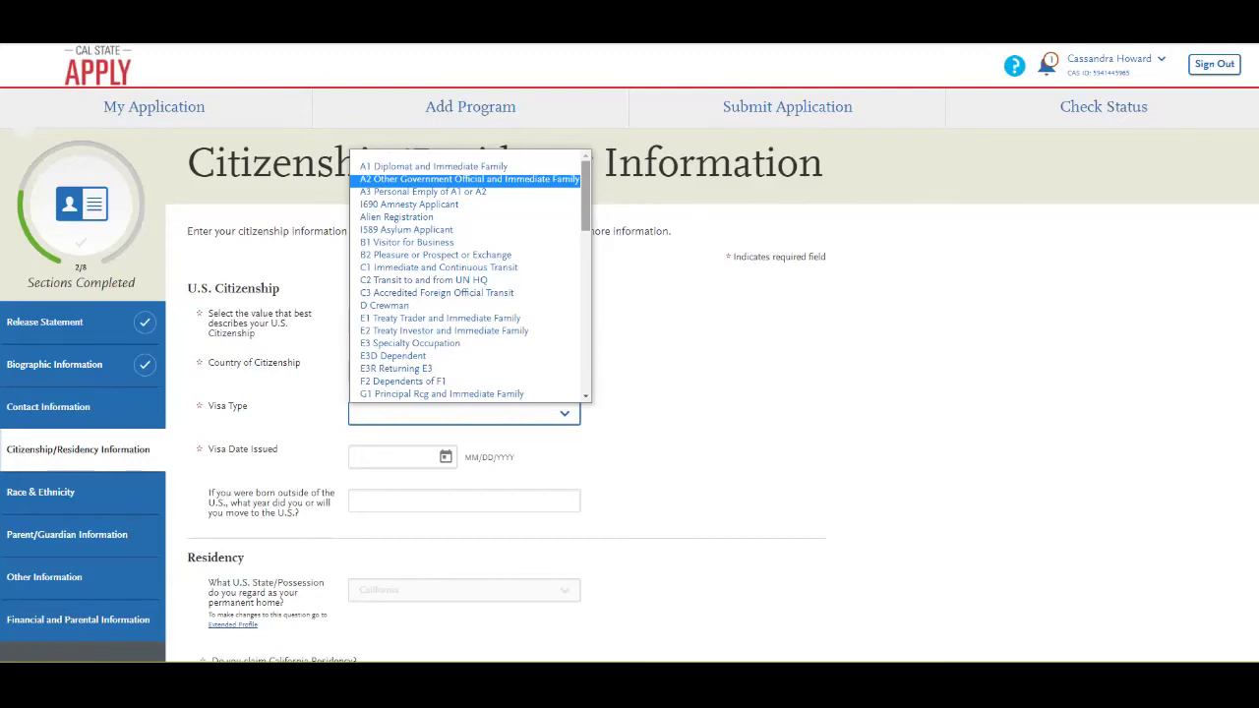
key("Escape")
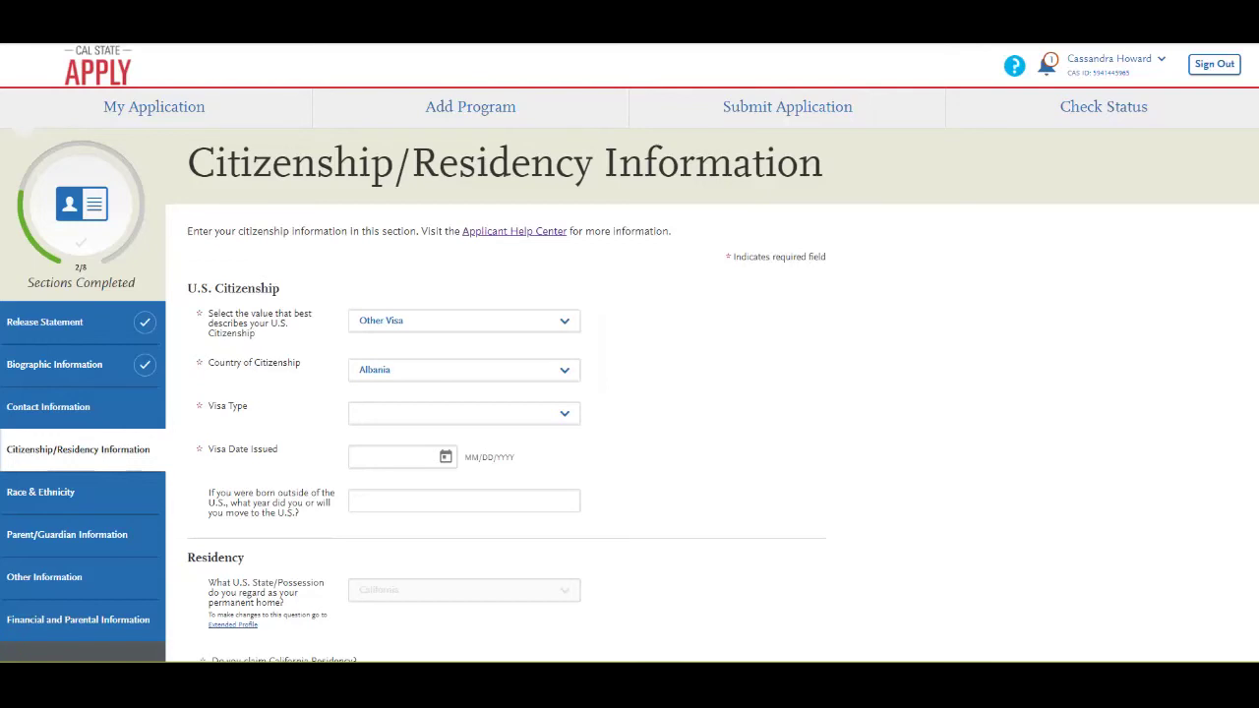
Set the citizenship value to U.S. Citizen and answer Yes to claiming California residency and to living there continuously since birth
left_click(464, 320)
left_click(388, 351)
scroll(630, 354, "down", 3)
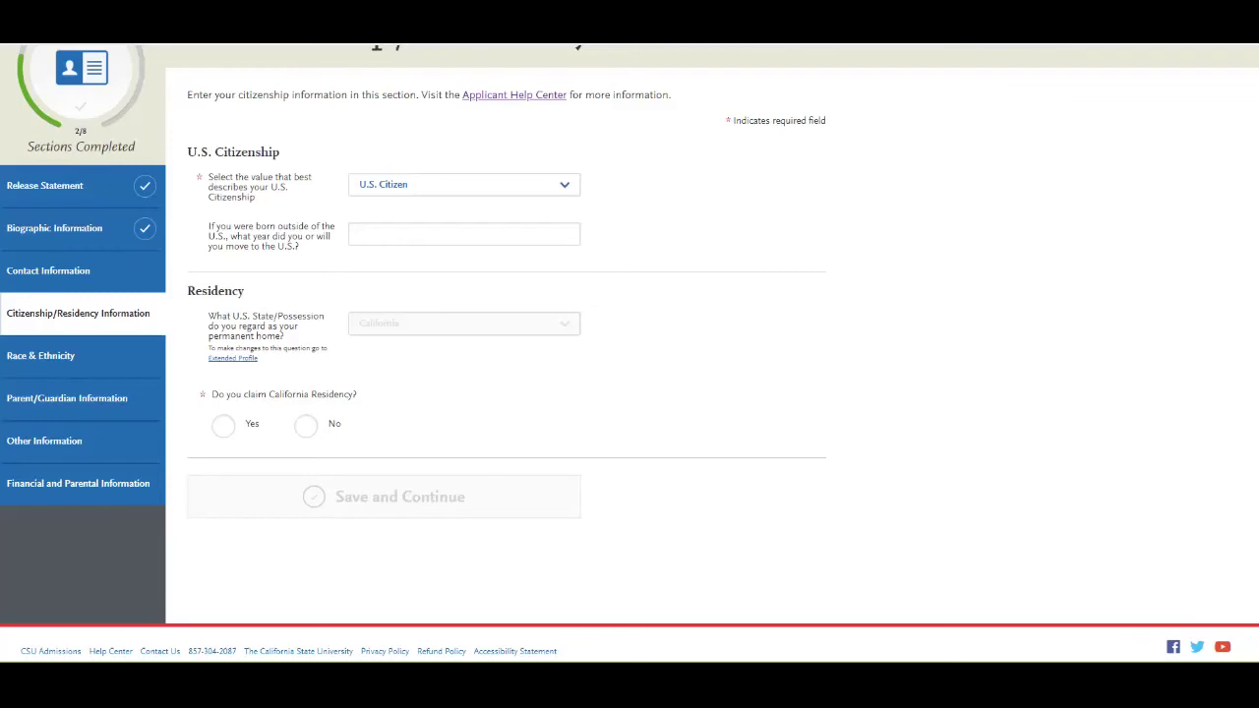
left_click(223, 424)
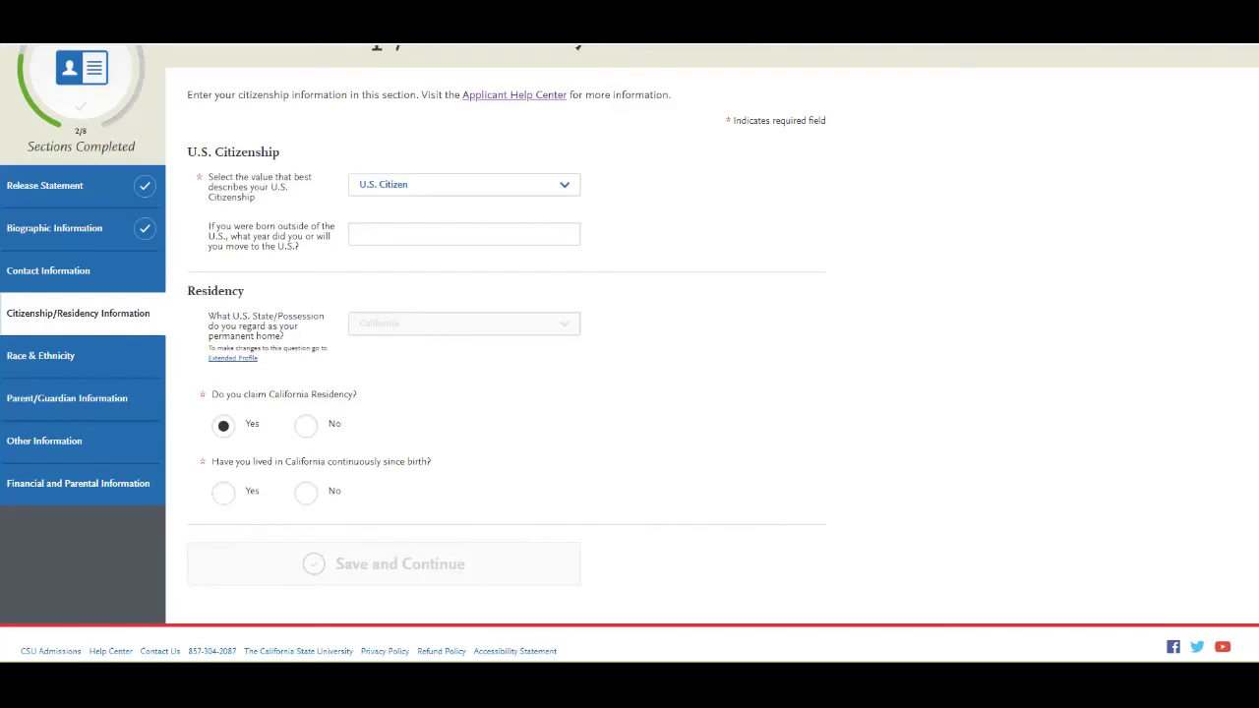
left_click(223, 492)
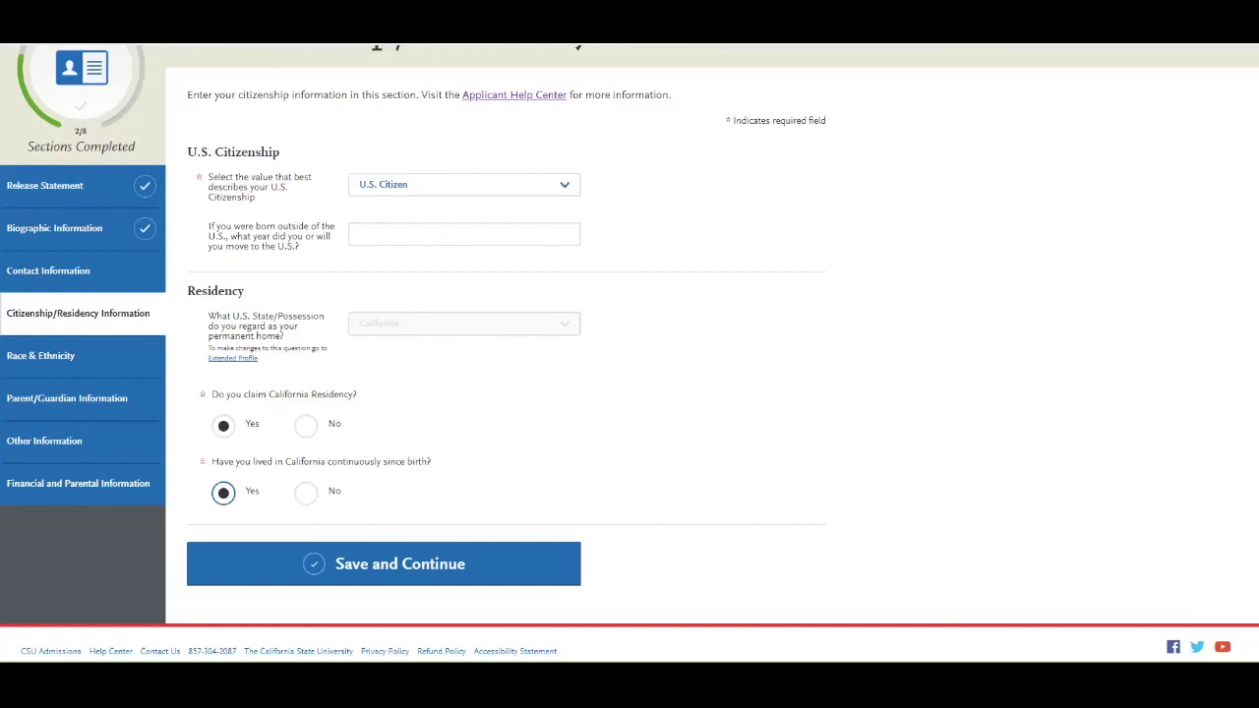
Set the U.S. citizenship value to Other Visa, keeping the residency answers
scroll(629, 354, "up", 2)
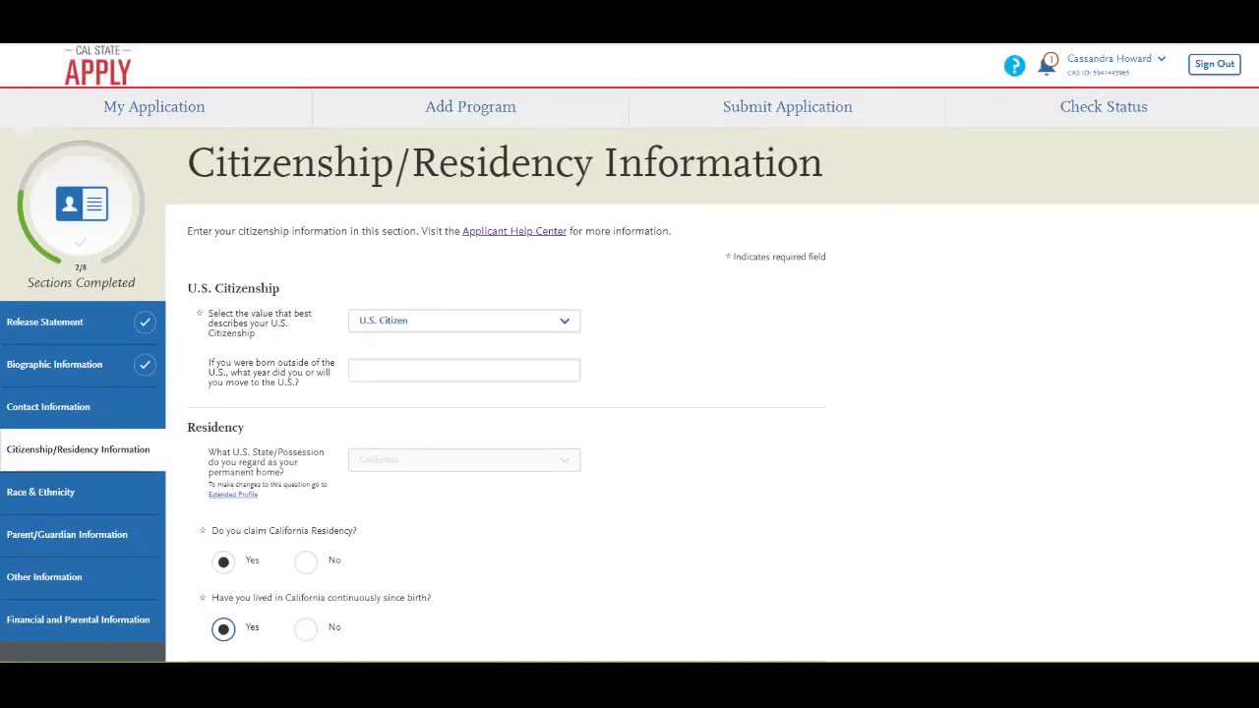
key("alt+Down")
key("Down")
key("Down")
key("Return")
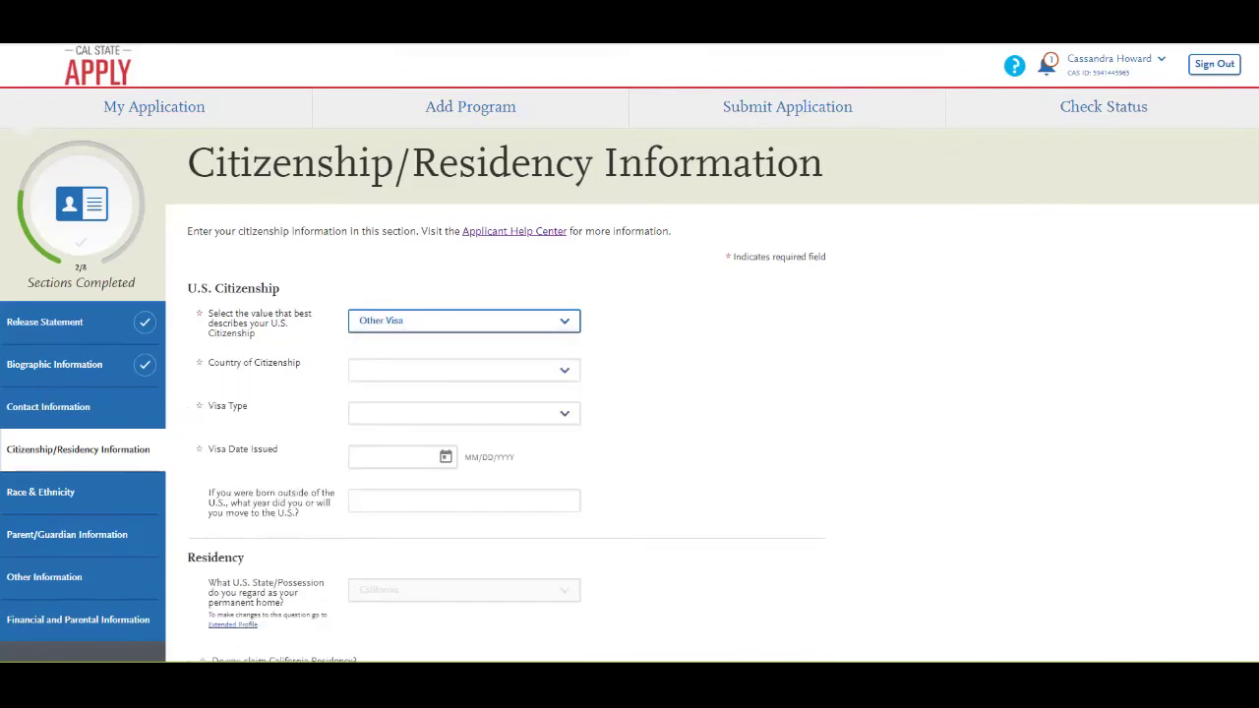
Set the country of citizenship to Afghanistan
key("Tab")
key("alt+Down")
key("Down")
key("Return")
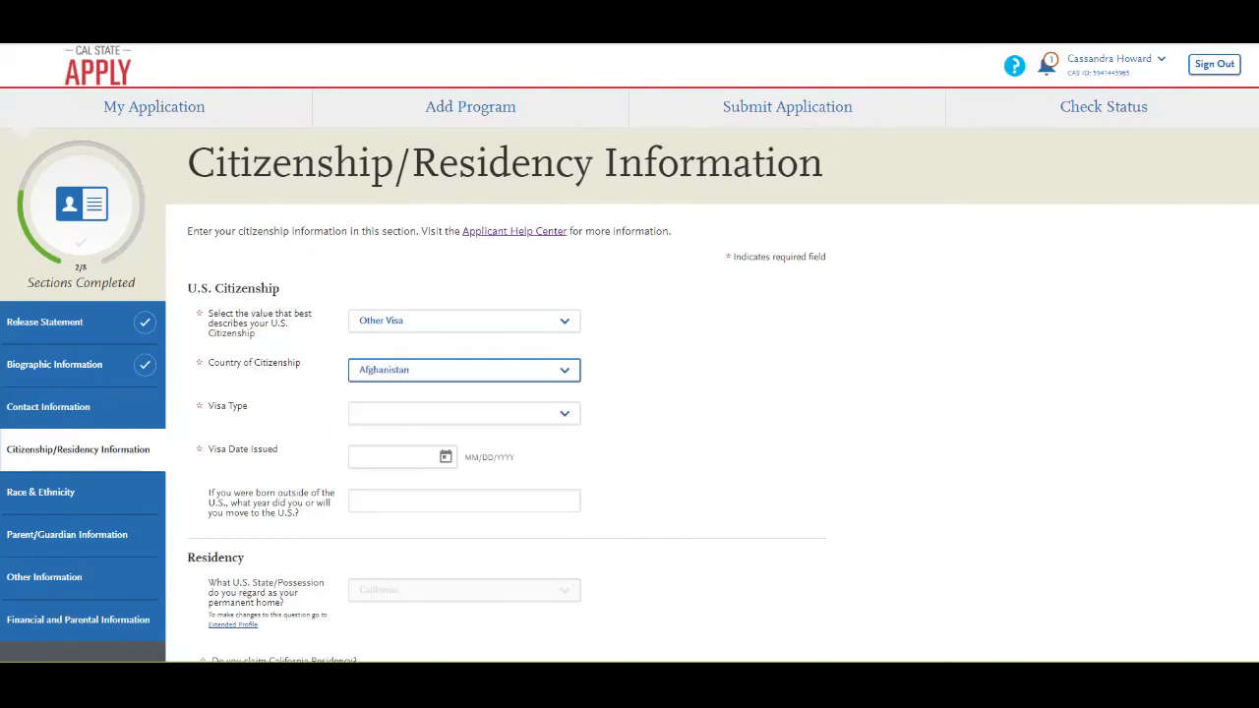
Review the visa type choices and the Visa Date Issued field without entering values
key("Tab")
key("alt+Down")
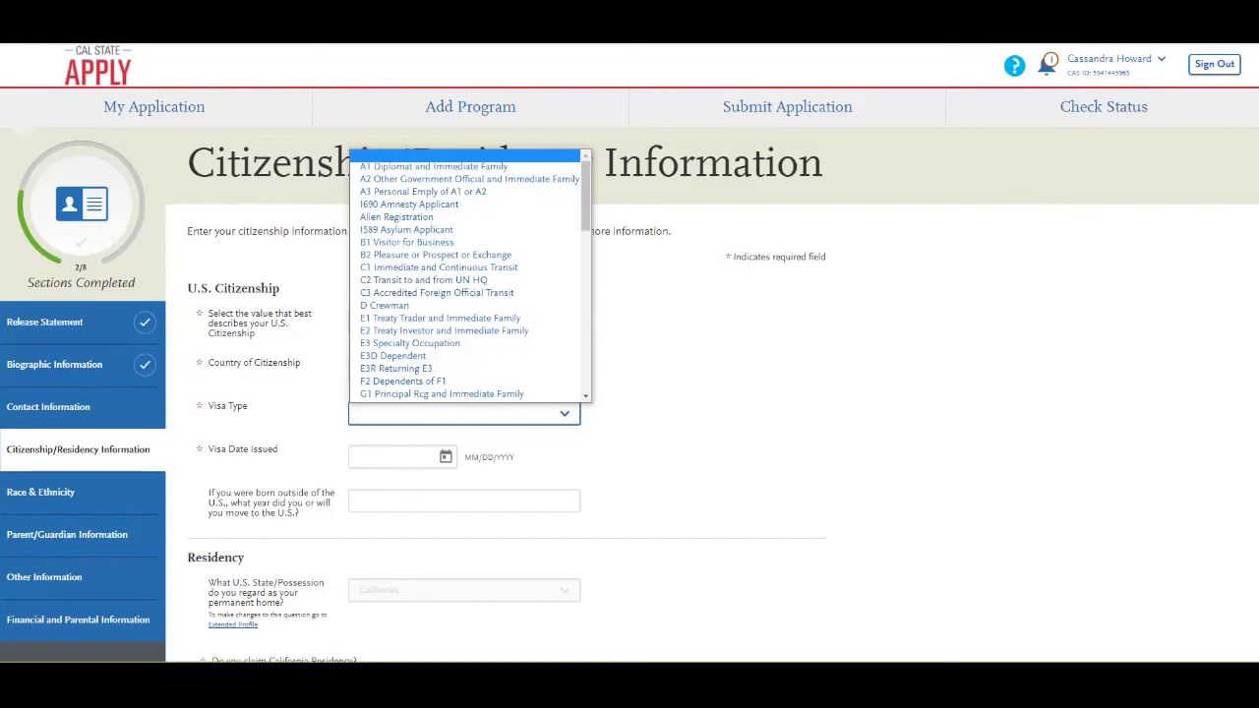
left_click(394, 457)
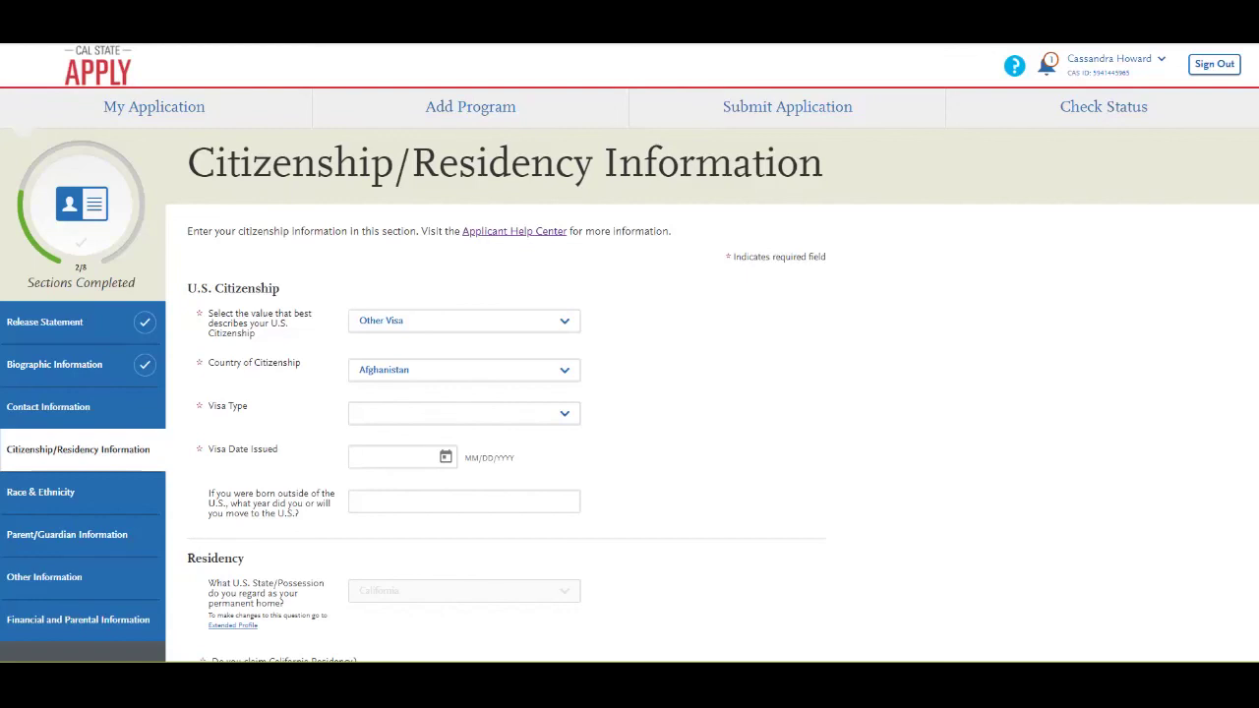
scroll(629, 354, "down", 1)
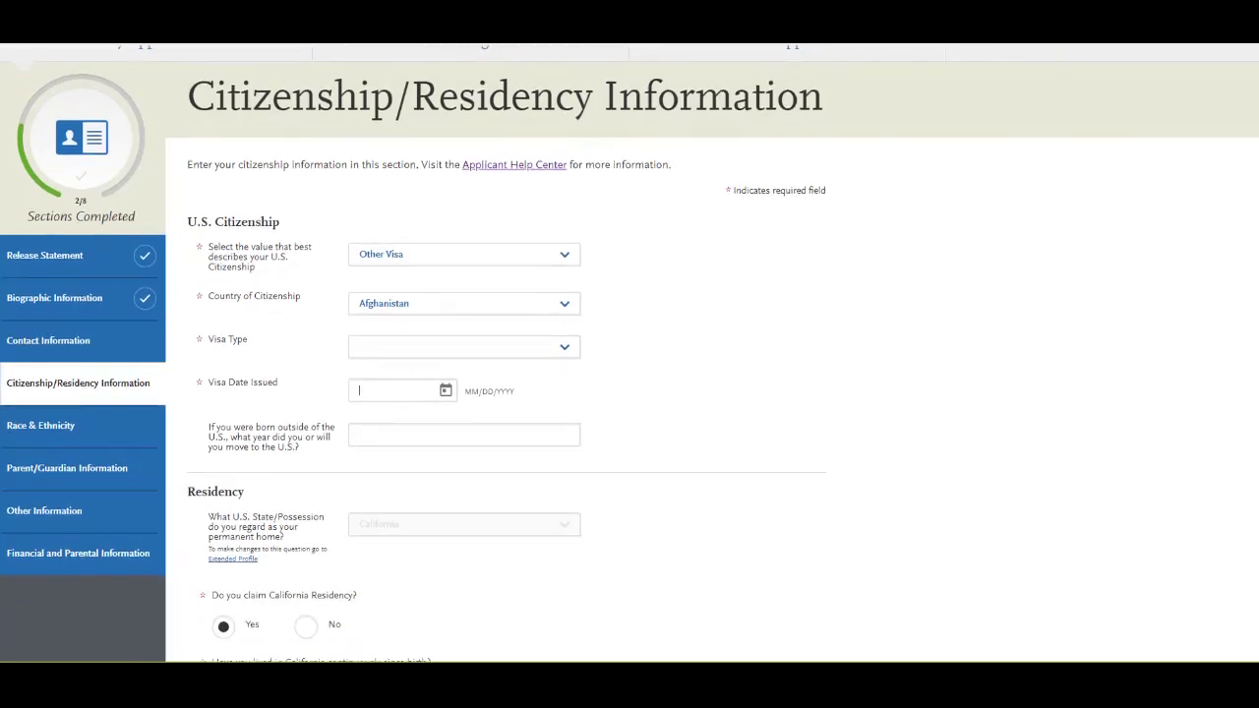